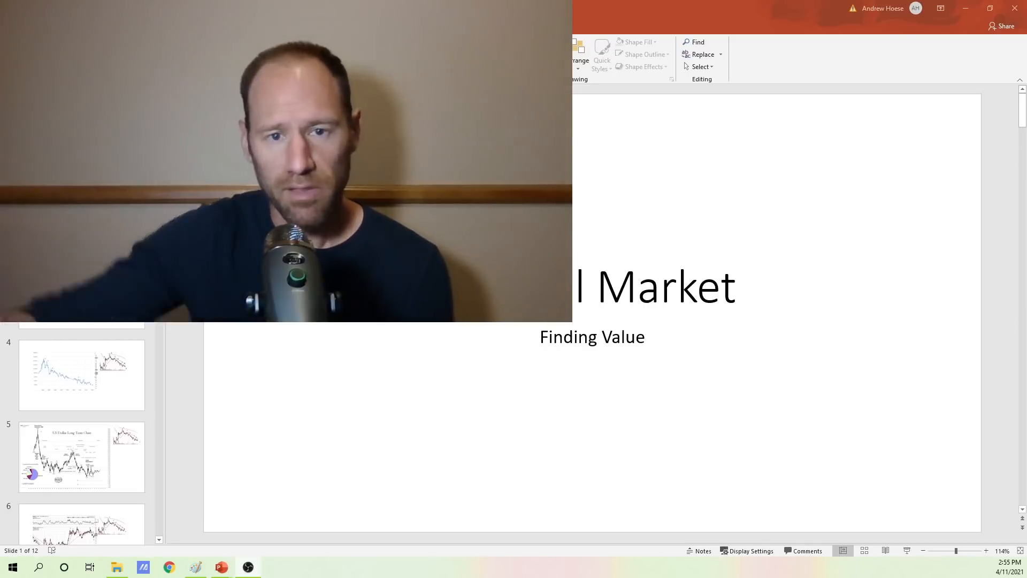
Jump ahead in Normal view to the Elliott Wave Theory slide with its numbered wave pattern
key(Down)
key(Down)
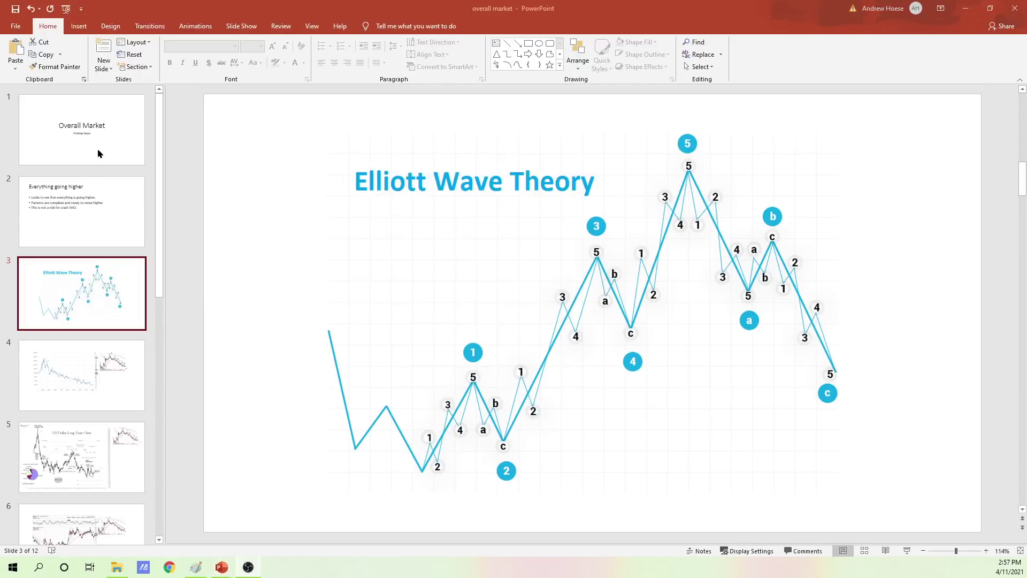
Return to the title slide so the deck can be presented from the start
click(99, 154)
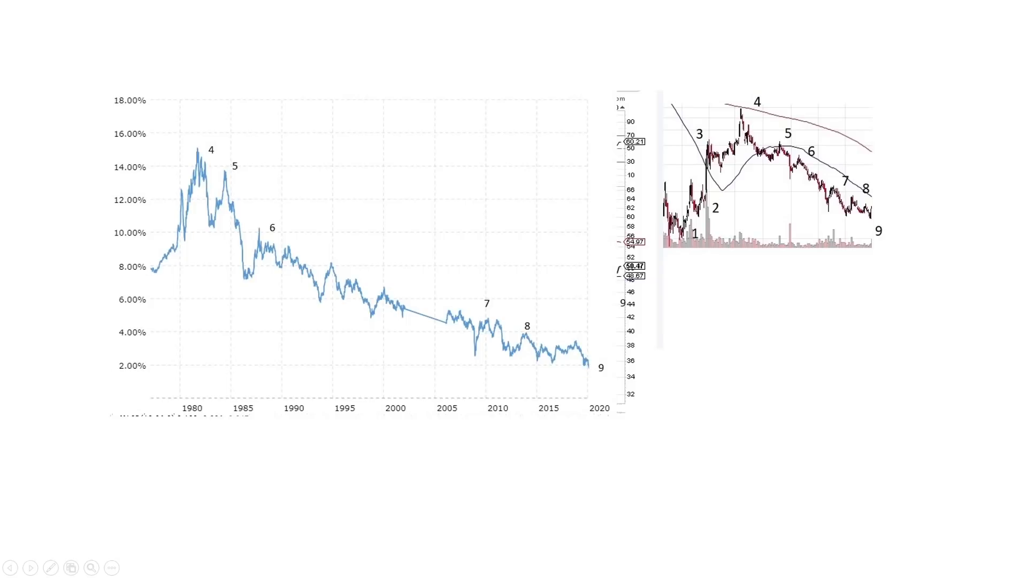
Leave the full-screen slide show before restarting it on the US Dollar weekly chart
key(Escape)
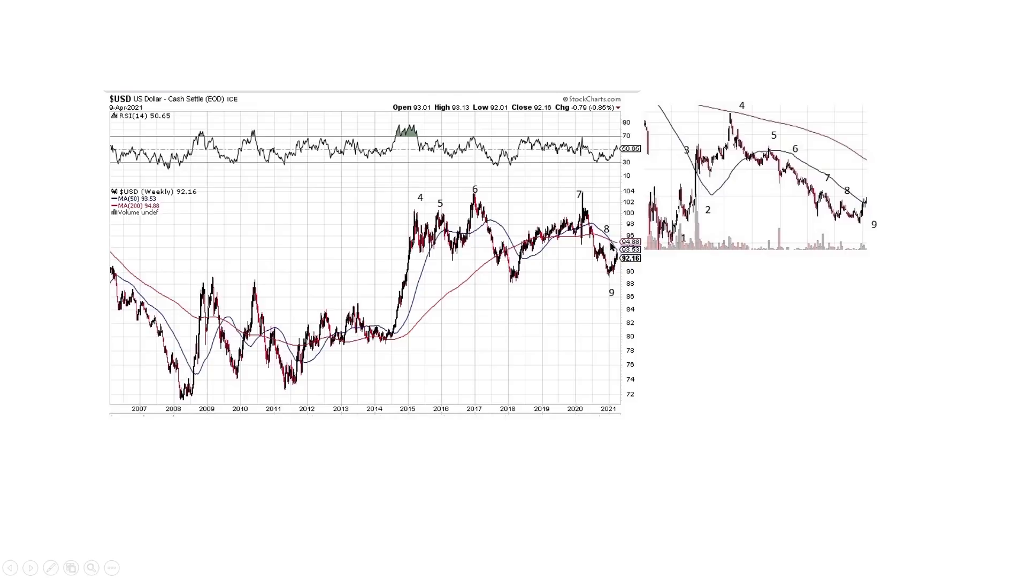
Advance the show to the daily US Dollar chart labelled waves 1–5
click(455, 337)
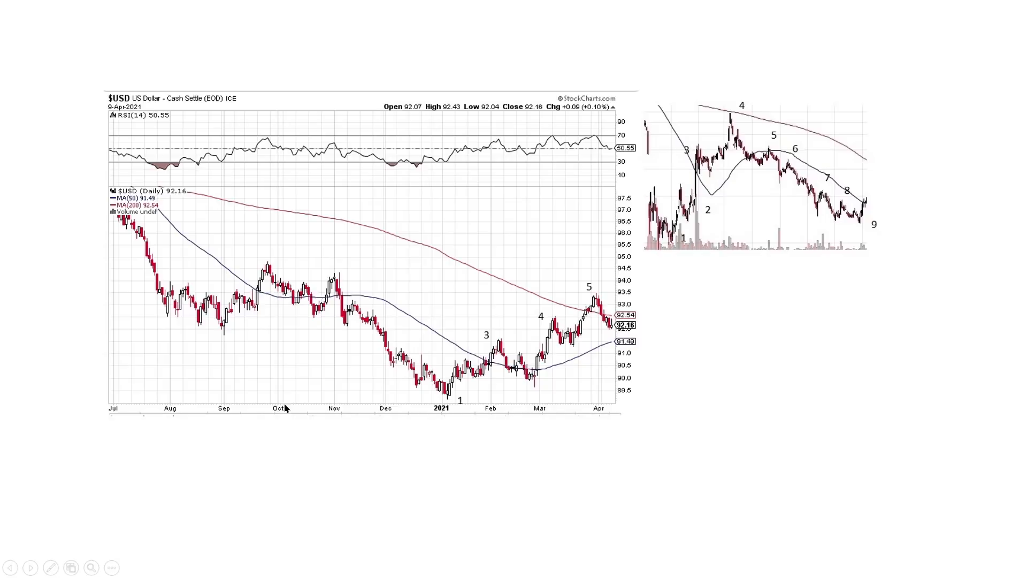
Peek forward, step back to the daily dollar chart, then advance to the weekly Dow Jones chart (waves 1–6)
key(Right)
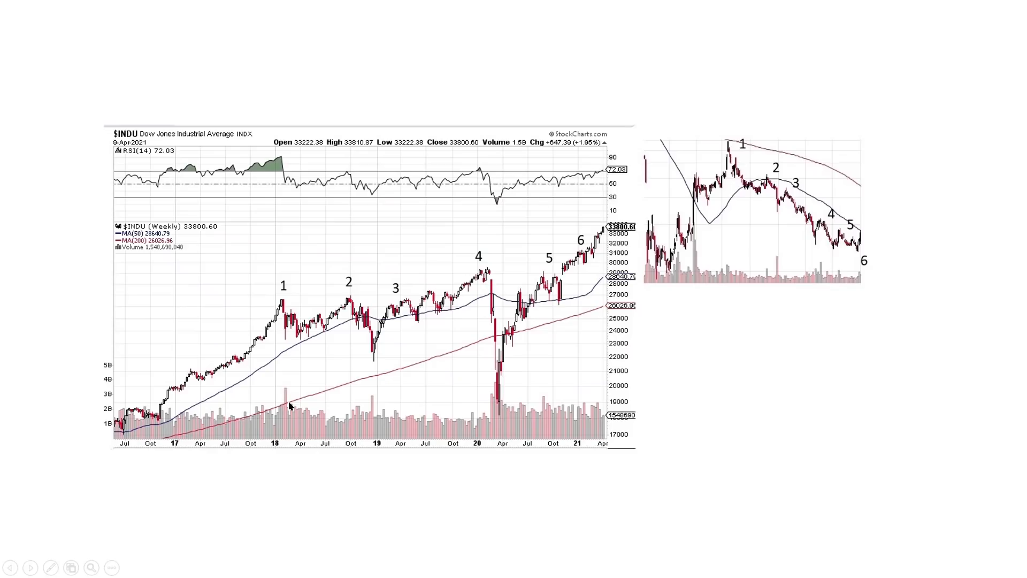
key(Left)
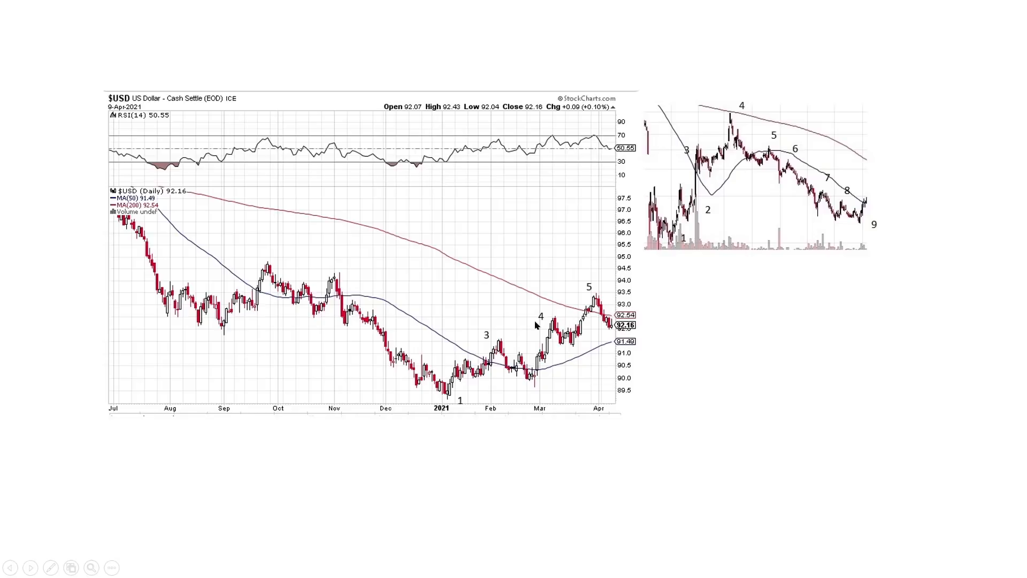
click(461, 400)
click(588, 288)
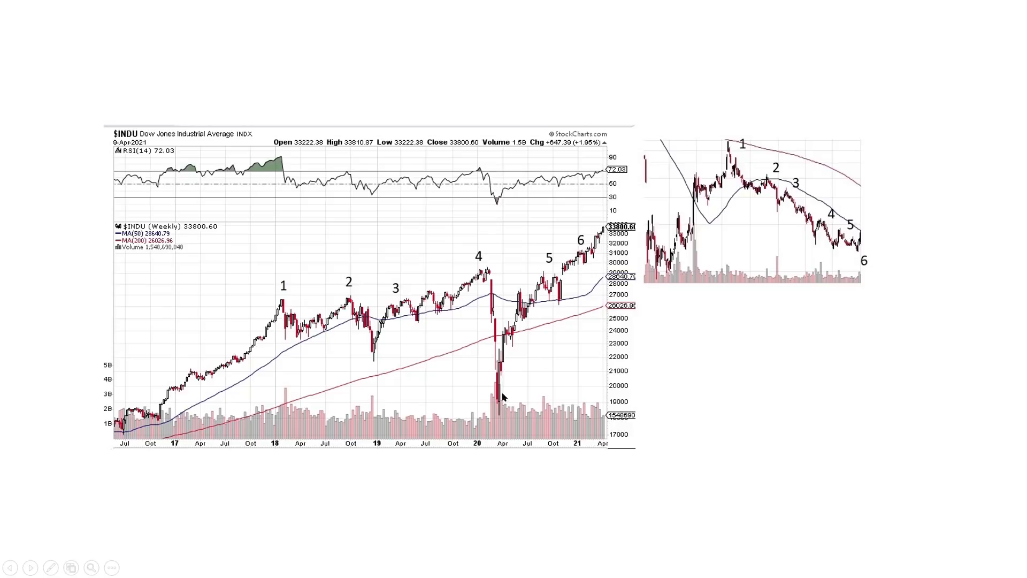
Advance from the Dow Jones chart to the S&P 500 weekly chart marked waves 1–6
key(Right)
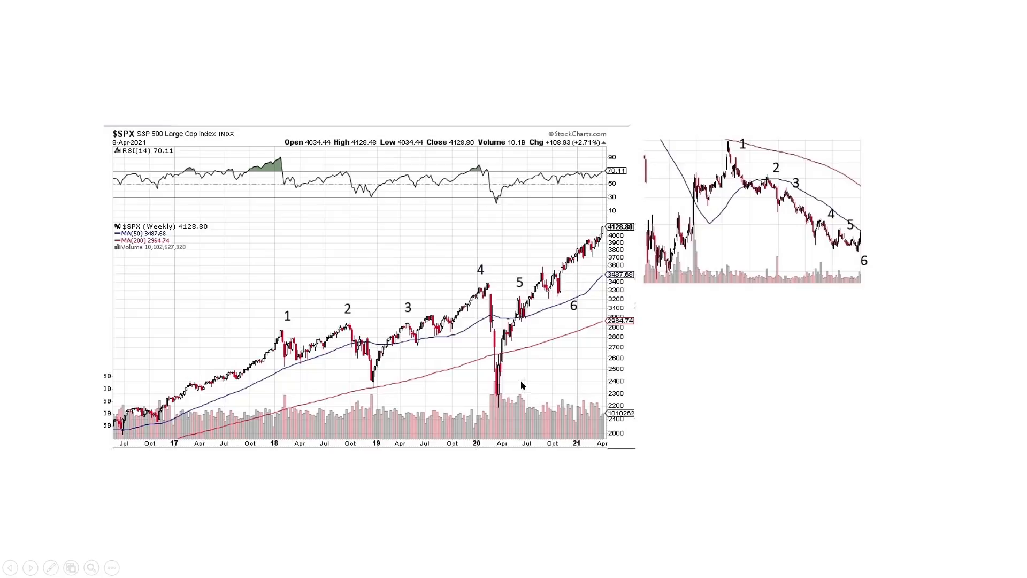
Advance past the QuantumScape chart toward the Rare Element Resources daily chart
click(491, 303)
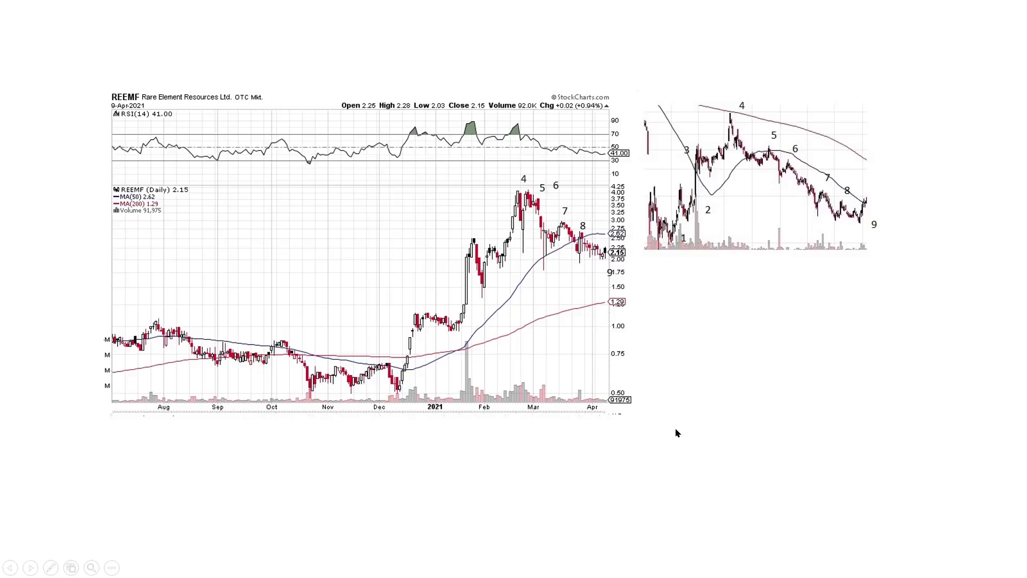
Advance from the REEMF slide to the Southern Copper daily chart marked waves 4–9
key(Right)
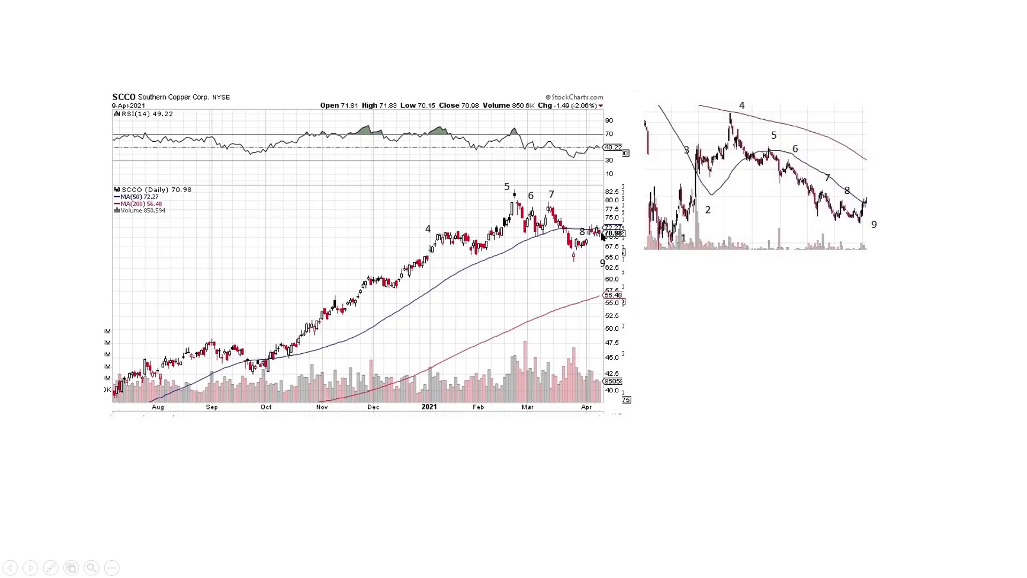
End the slideshow and return to editing view on slide 12, the Southern Copper chart
key(Escape)
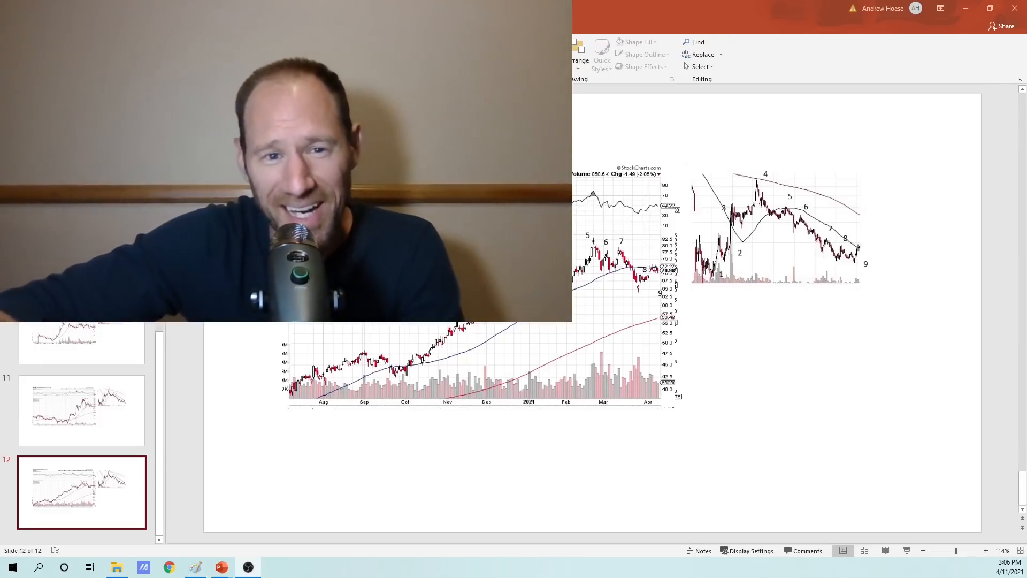
scroll(80, 433, up, 3)
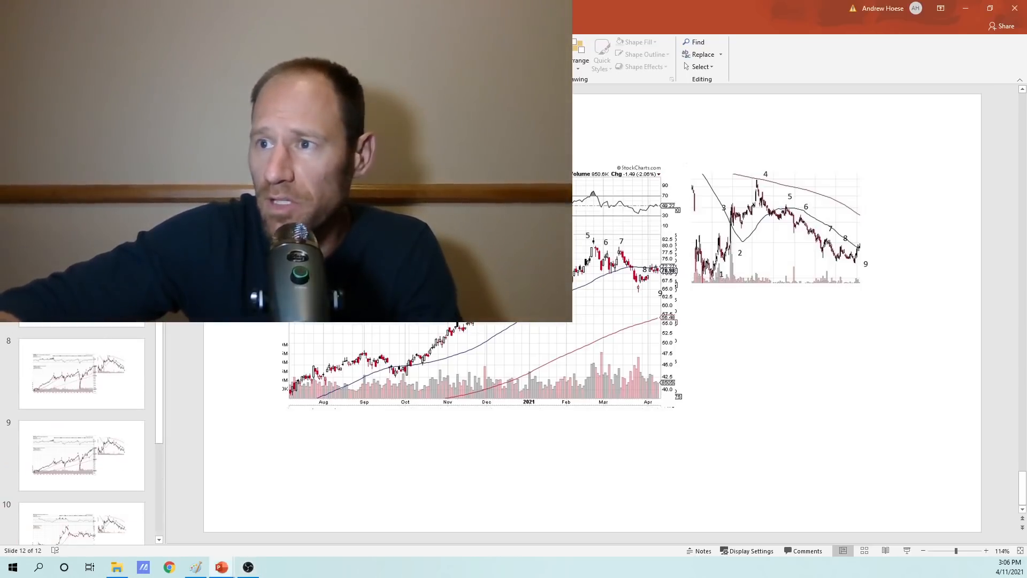
Select slide 6, the 2007–2021 long-term chart marked waves 7–9, for editing
click(81, 213)
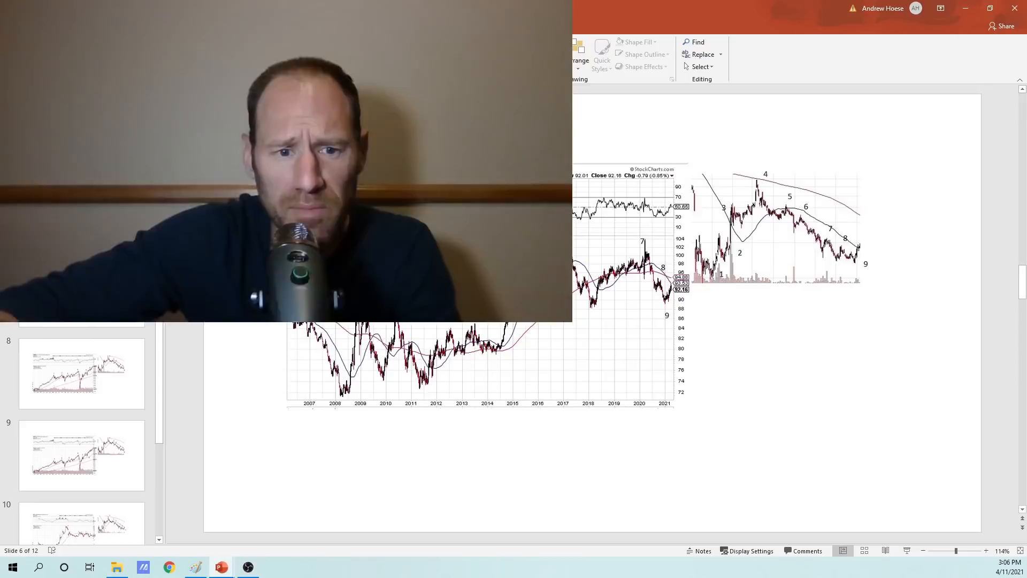